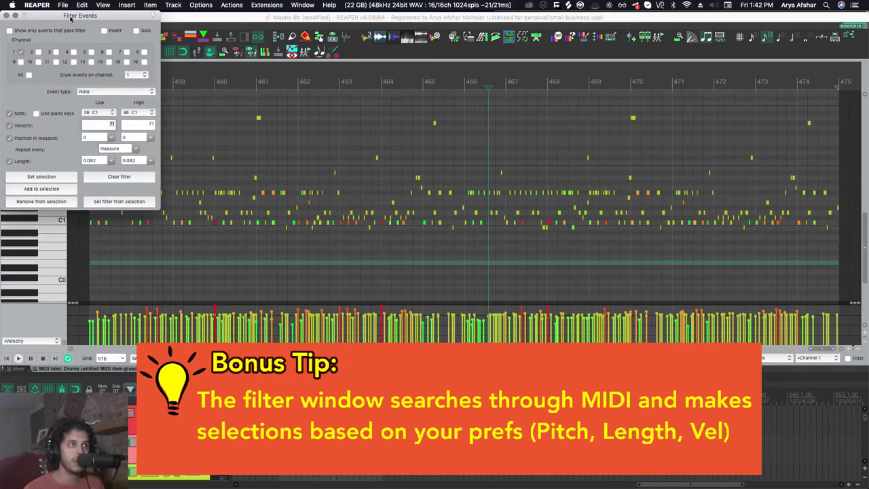
# Close the Preferences without changes, set the event filter from the selected C1 notes, and show only the events that pass it
pyautogui.moveTo(73, 13); pyautogui.dragTo(112, 9)
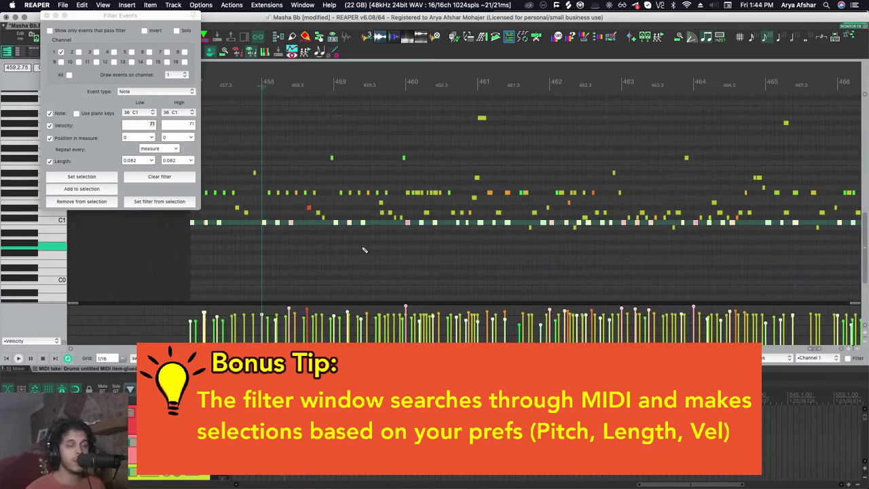
pyautogui.scroll(-3, 365, 250)
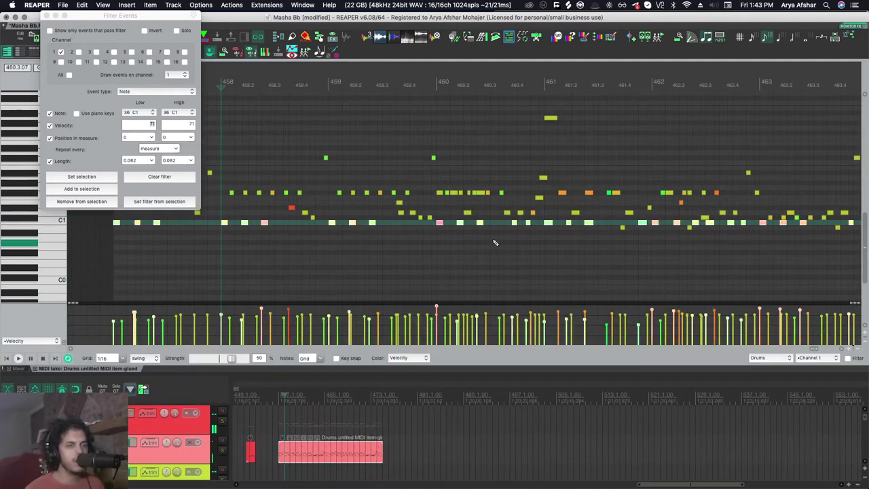
pyautogui.scroll(-4, 421, 235)
pyautogui.hscroll(2, 400, 235)
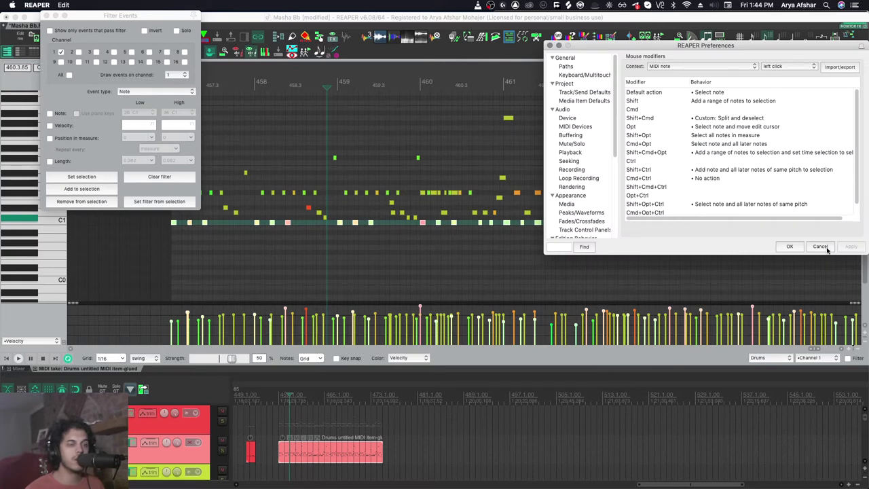
pyautogui.click(826, 249)
pyautogui.scroll(-5, 455, 234)
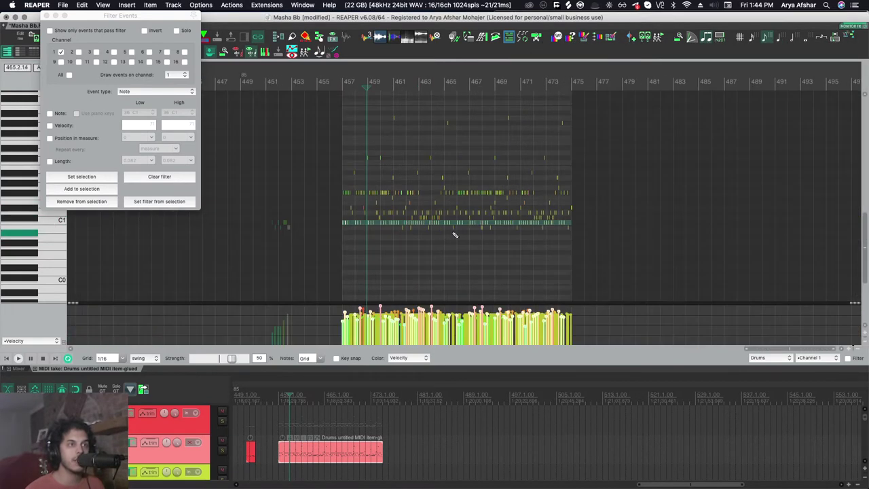
pyautogui.click(150, 202)
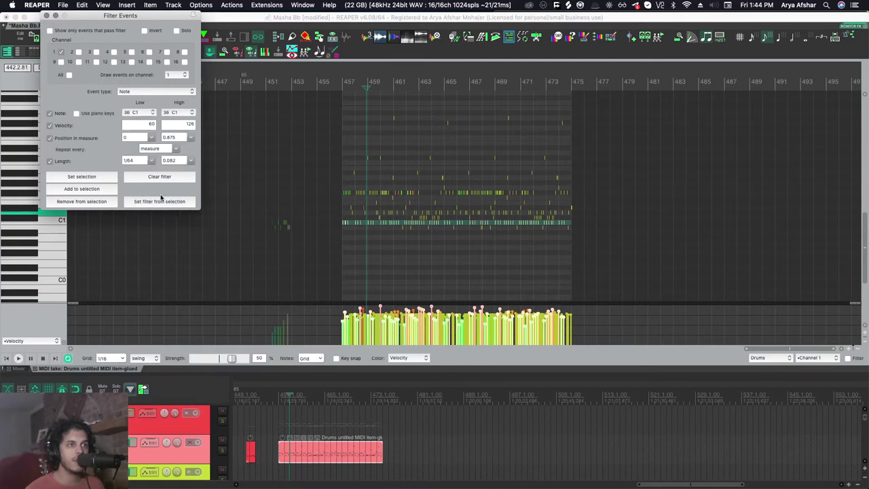
pyautogui.click(49, 30)
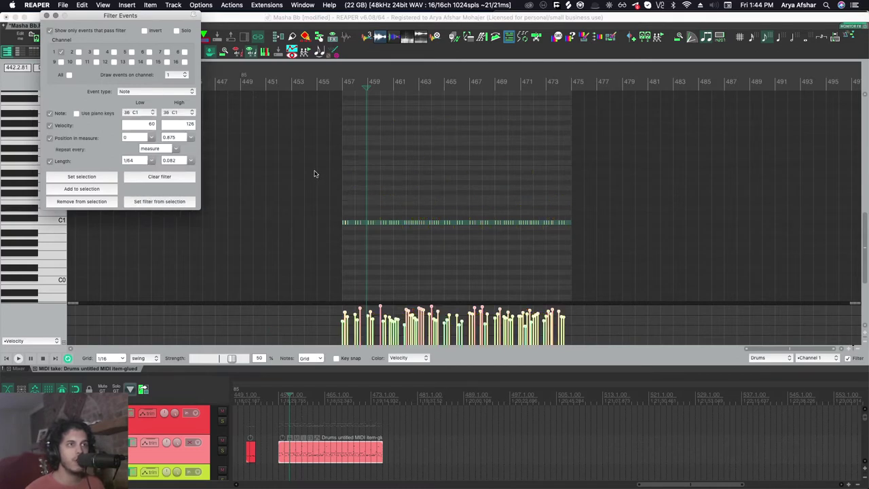
# Play back the filtered C1 notes from about measure 458.3 and stop playback
pyautogui.scroll(2, 333, 233)
pyautogui.hscroll(3, 330, 246)
pyautogui.scroll(1, 334, 249)
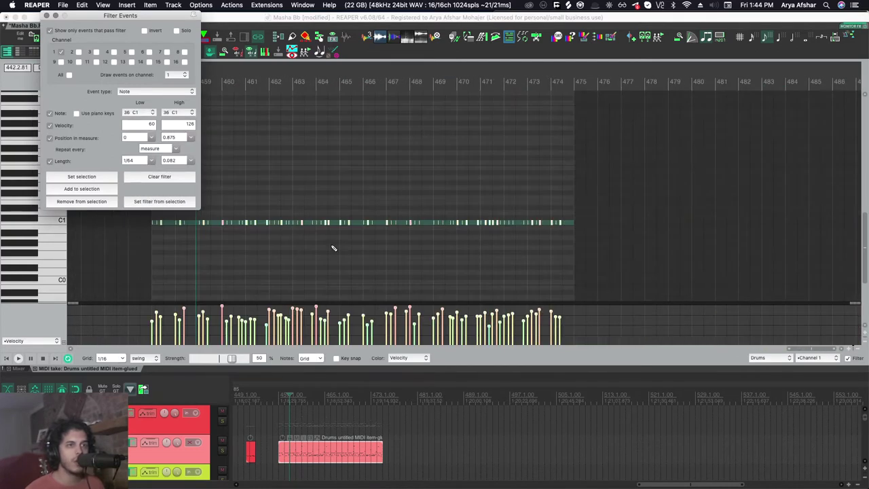
pyautogui.hscroll(-3, 333, 248)
pyautogui.hscroll(2, 334, 248)
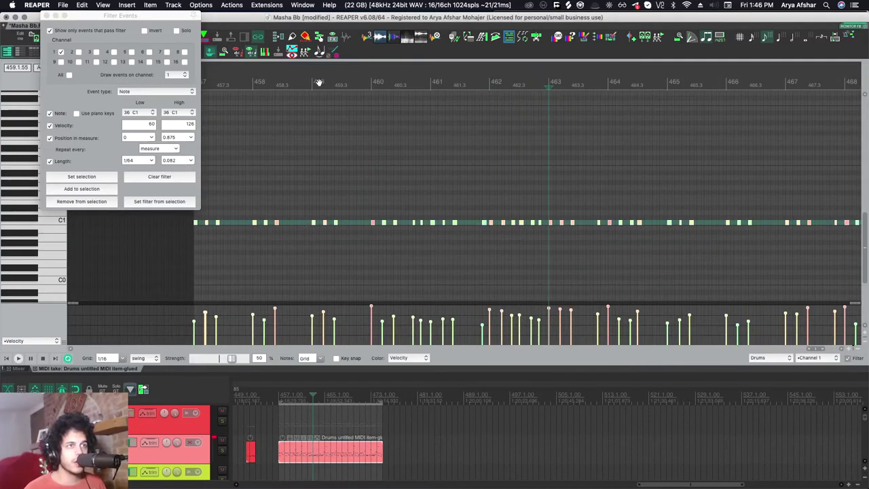
pyautogui.click(281, 81)
pyautogui.press('space')
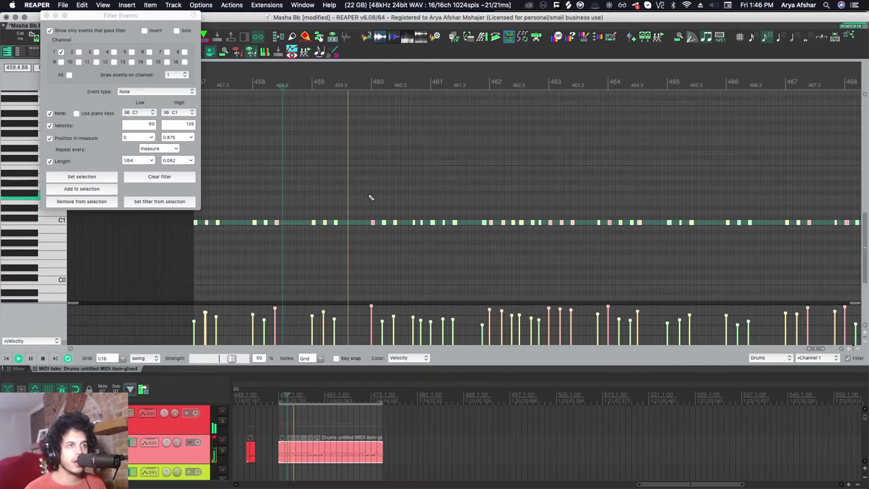
pyautogui.hscroll(1, 359, 218)
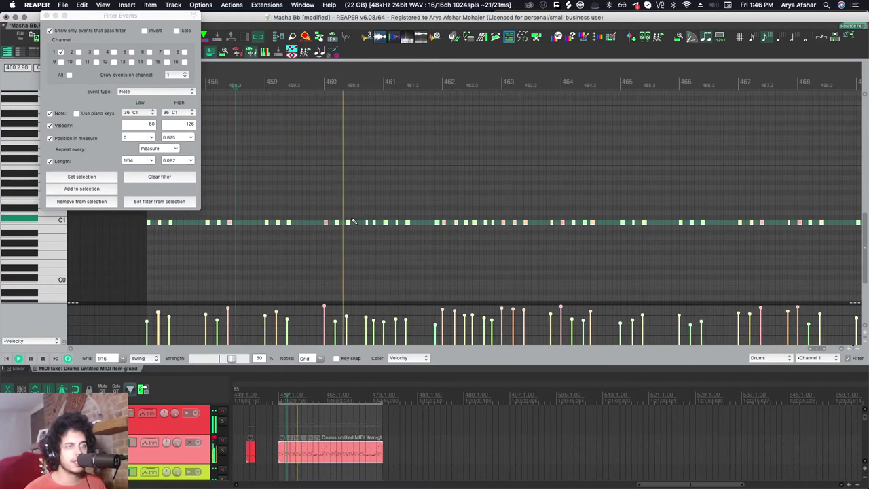
pyautogui.press('space')
# Show all MIDI events again and clear the event filter
pyautogui.click(50, 31)
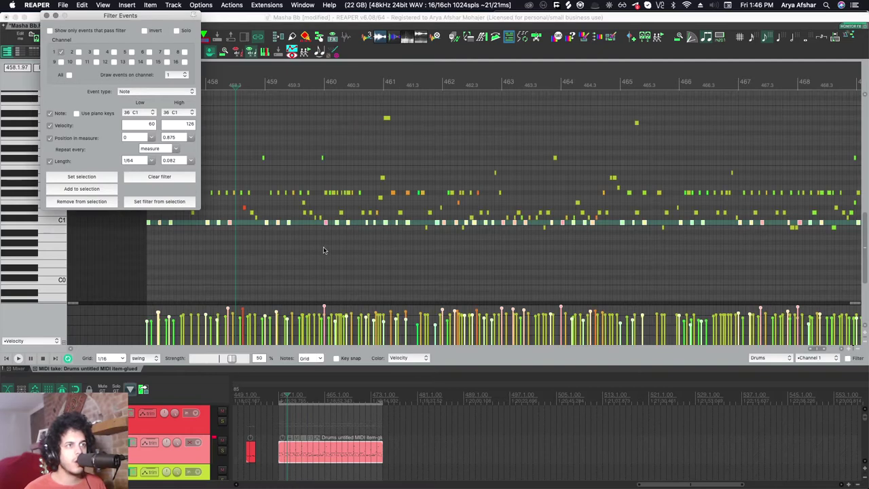
pyautogui.hscroll(-1, 373, 248)
pyautogui.scroll(-4, 372, 247)
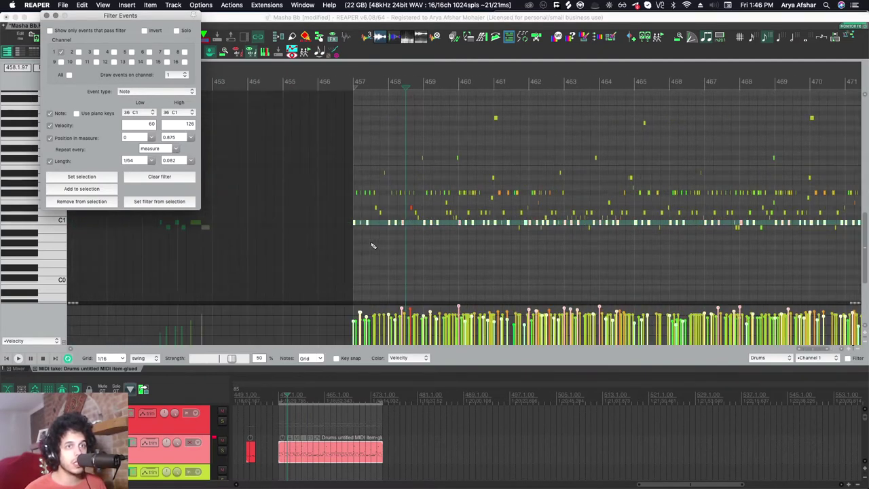
pyautogui.hscroll(5, 373, 246)
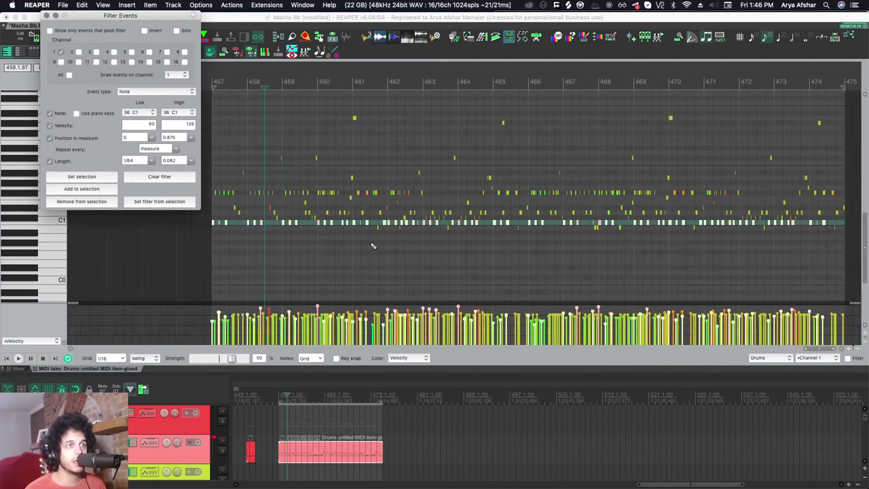
pyautogui.click(128, 178)
# Filter for Note events with both low and high pitch at 36 C1, and select the matching notes
pyautogui.click(153, 91)
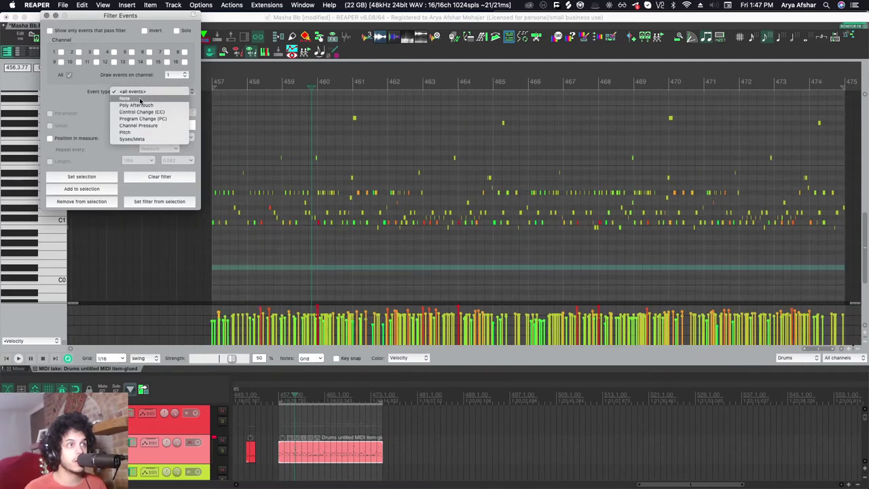
pyautogui.click(139, 99)
pyautogui.click(133, 115)
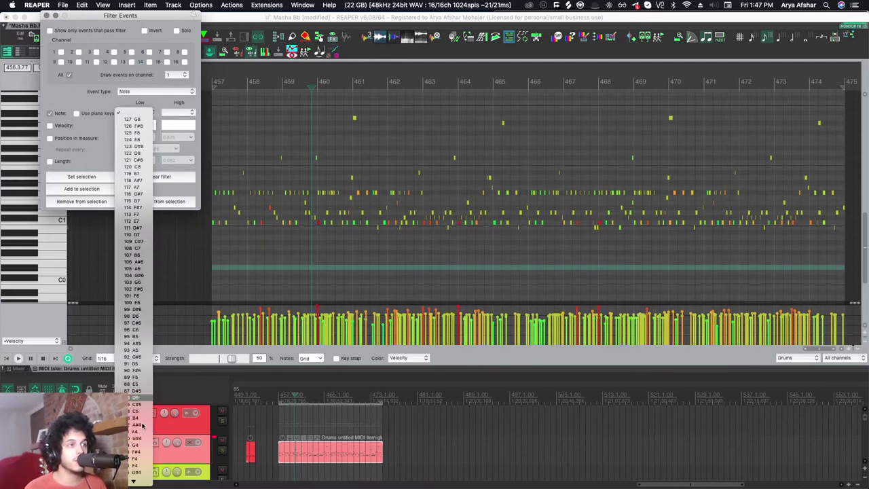
pyautogui.scroll(-3, 141, 432)
pyautogui.scroll(-10, 142, 431)
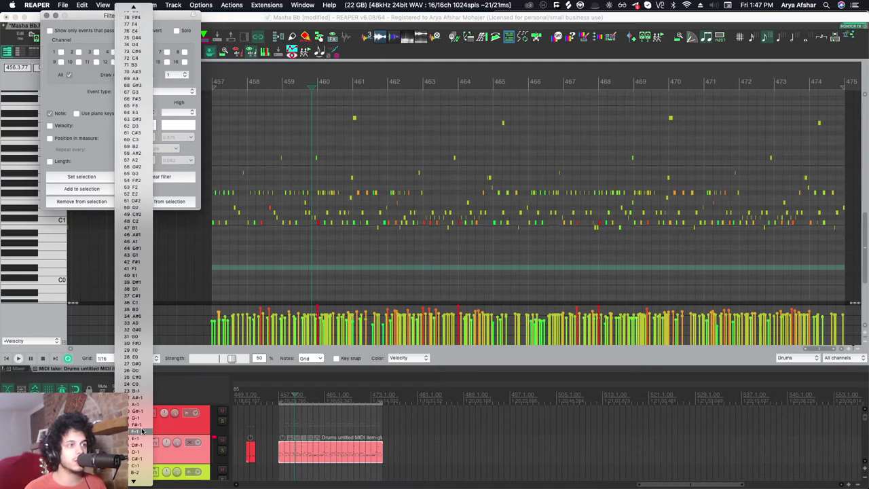
pyautogui.click(138, 310)
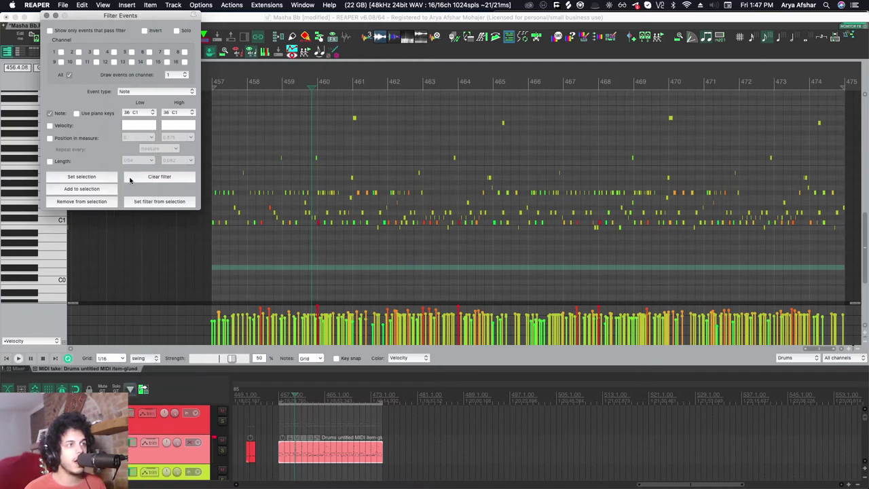
pyautogui.click(95, 178)
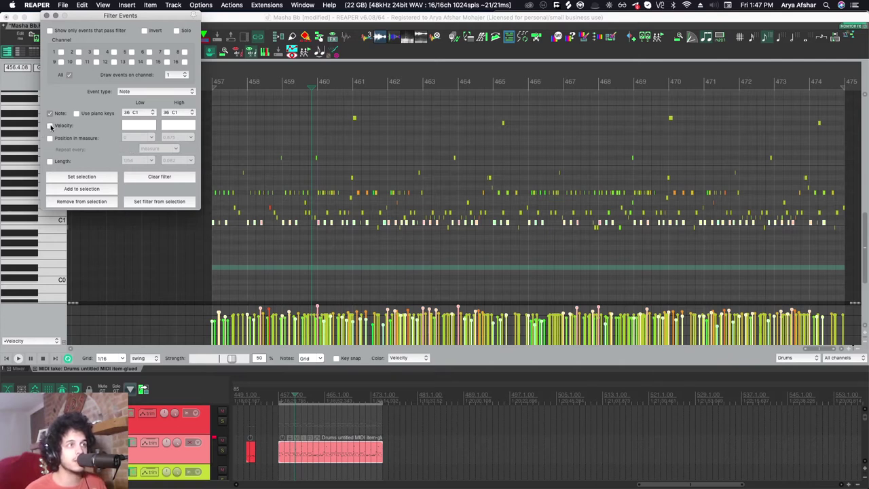
# Add a velocity condition of 121 to 127 to the filter and select the matching C1 notes
pyautogui.click(50, 126)
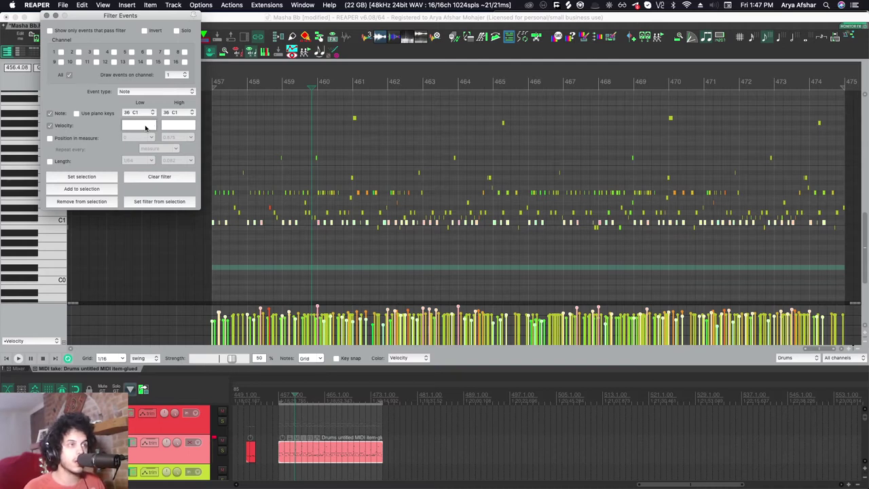
pyautogui.write('127')
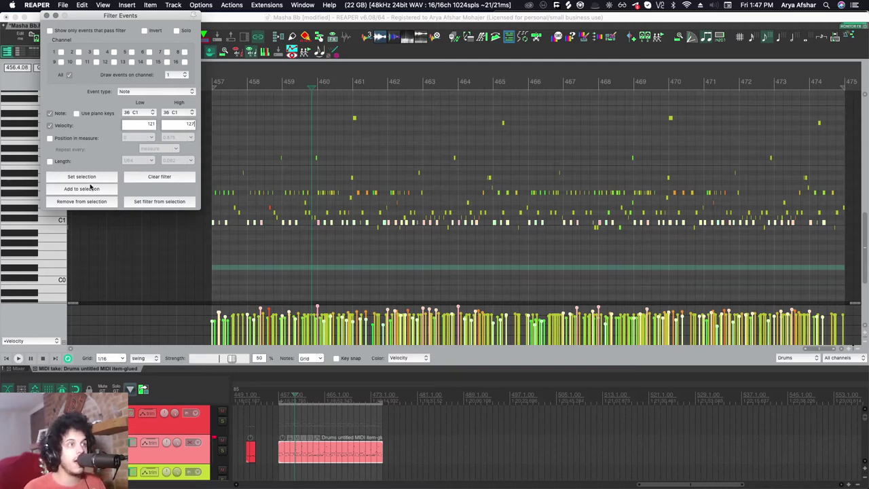
pyautogui.click(81, 177)
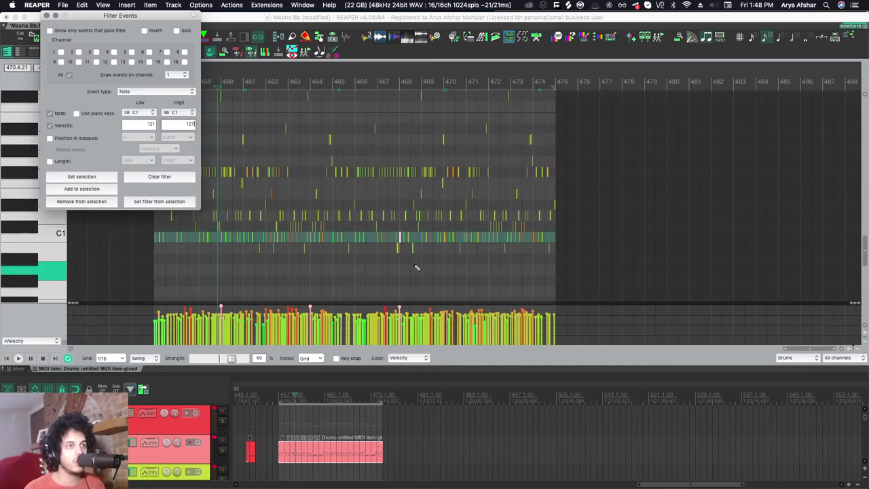
pyautogui.hscroll(-2, 417, 268)
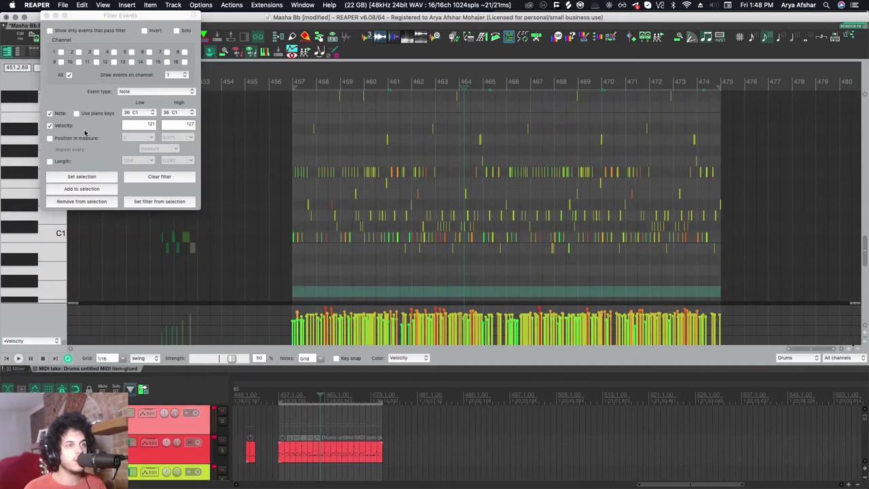
pyautogui.click(85, 180)
# Examine the velocities of the selected C1 notes at measures 460 and 464
pyautogui.scroll(10, 285, 248)
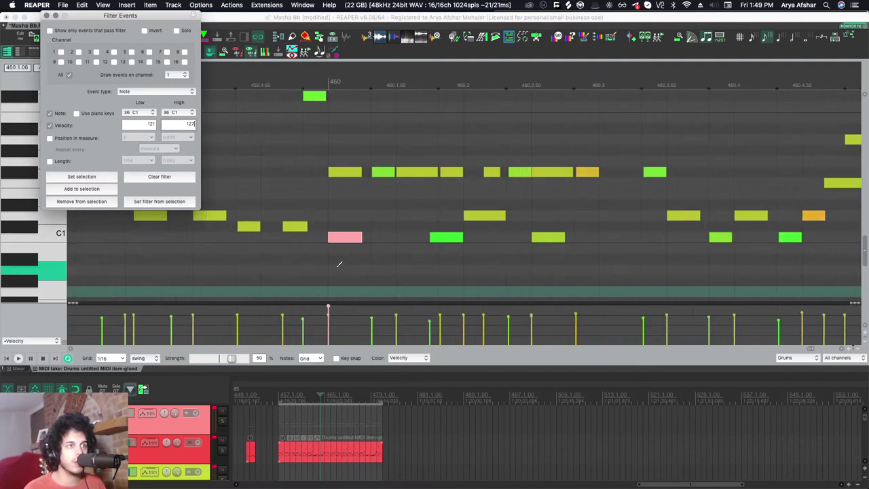
pyautogui.click(339, 237)
pyautogui.scroll(3, 343, 242)
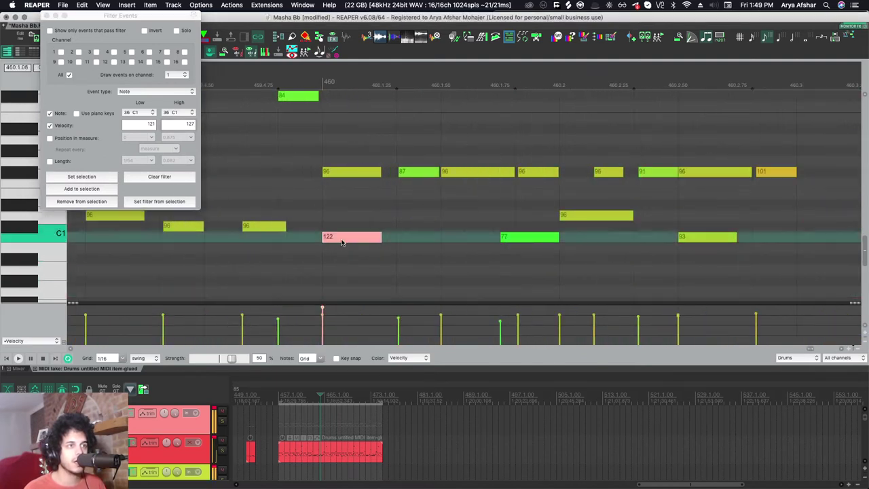
pyautogui.scroll(-2, 354, 252)
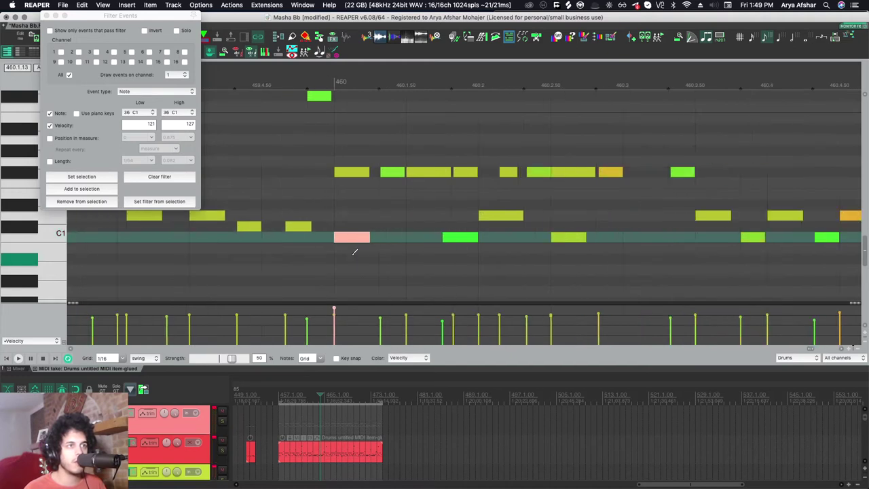
pyautogui.scroll(-3, 353, 255)
pyautogui.scroll(2, 352, 254)
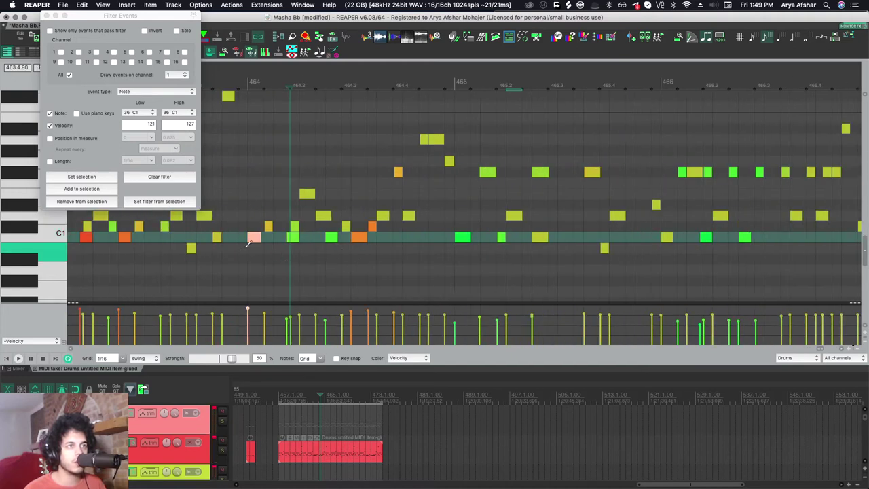
pyautogui.scroll(2, 253, 241)
pyautogui.scroll(-5, 253, 241)
# Locate the Archie script that sets selected notes' velocity to 120 in the MIDI editor's action list, and close the list without running it
pyautogui.hotkey('shift', '/')
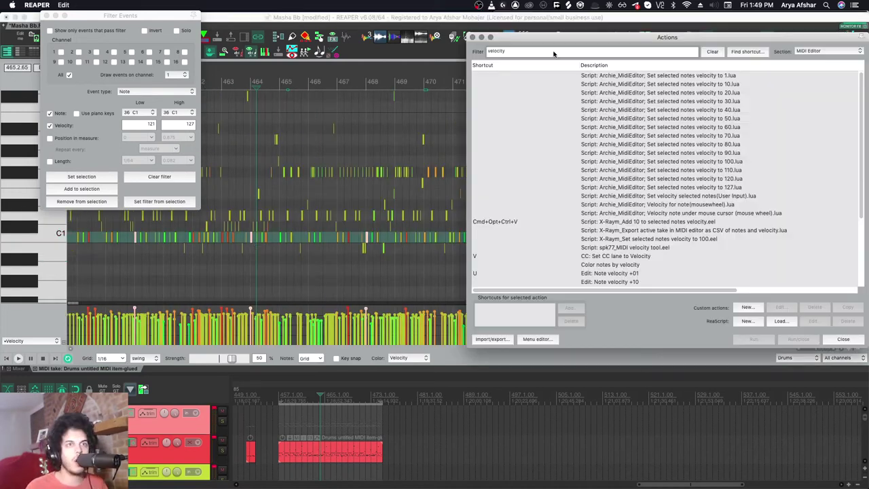
pyautogui.click(679, 179)
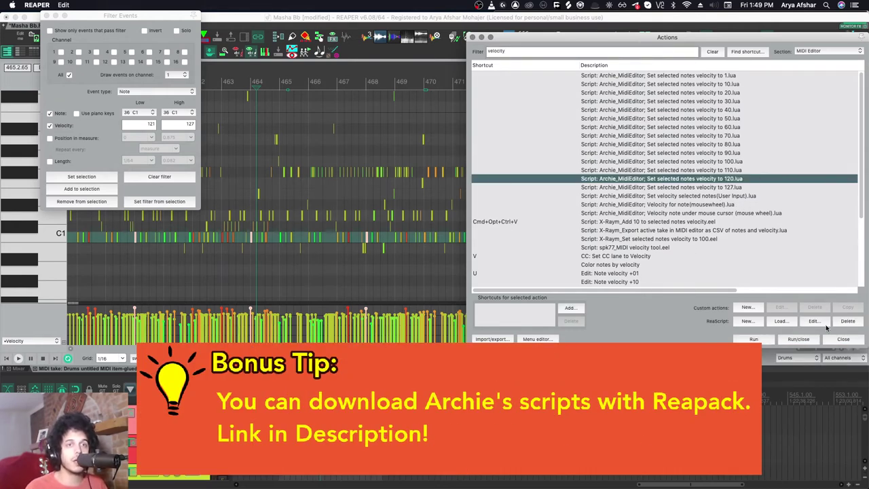
pyautogui.click(843, 340)
# Select the red C1 note between measures 467 and 468, and switch the filter from the velocity condition to position in measure
pyautogui.scroll(5, 350, 241)
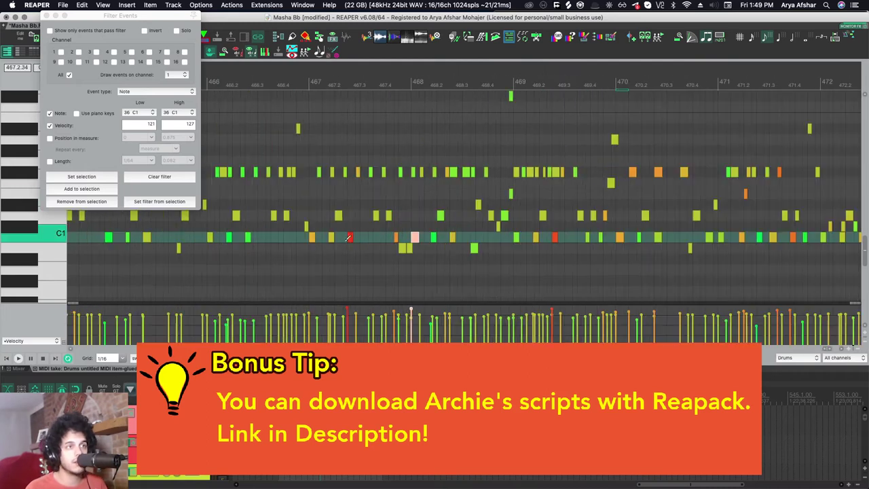
pyautogui.click(350, 240)
pyautogui.scroll(-4, 350, 241)
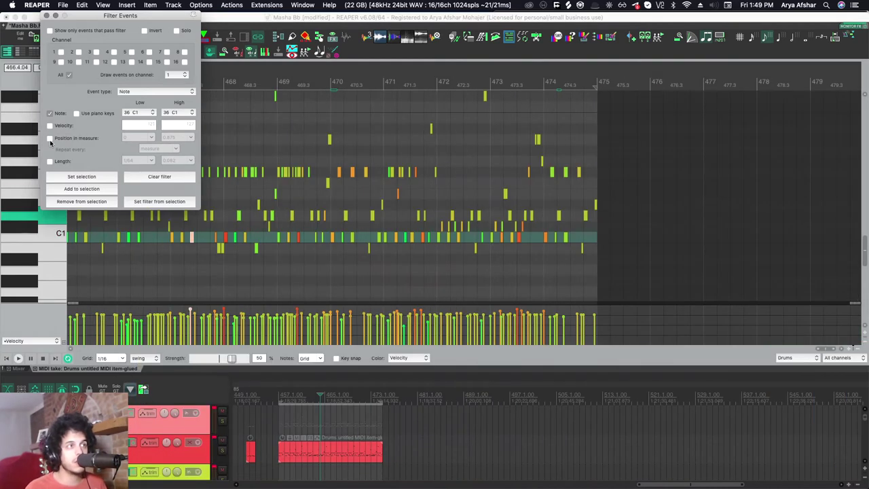
pyautogui.click(49, 139)
pyautogui.scroll(-5, 269, 260)
pyautogui.hscroll(-5, 265, 260)
pyautogui.scroll(5, 331, 262)
pyautogui.hscroll(2, 330, 263)
pyautogui.hscroll(3, 273, 250)
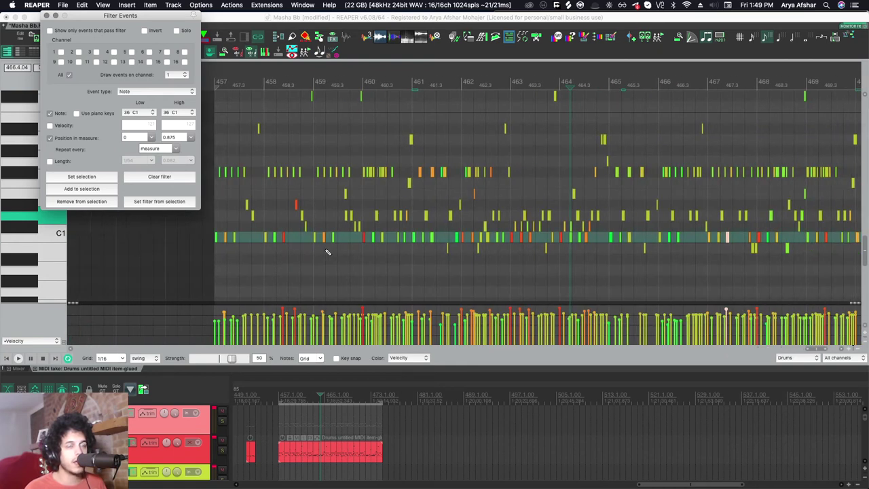
# Clear the low position in measure, set the high position to 1/16, and select the matching C1 notes
pyautogui.click(146, 137)
pyautogui.press('BackSpace')
pyautogui.click(190, 138)
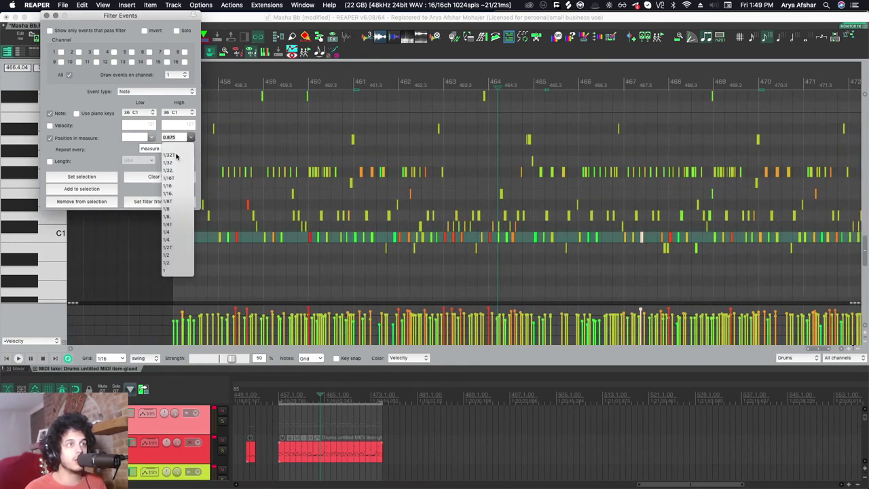
pyautogui.click(171, 163)
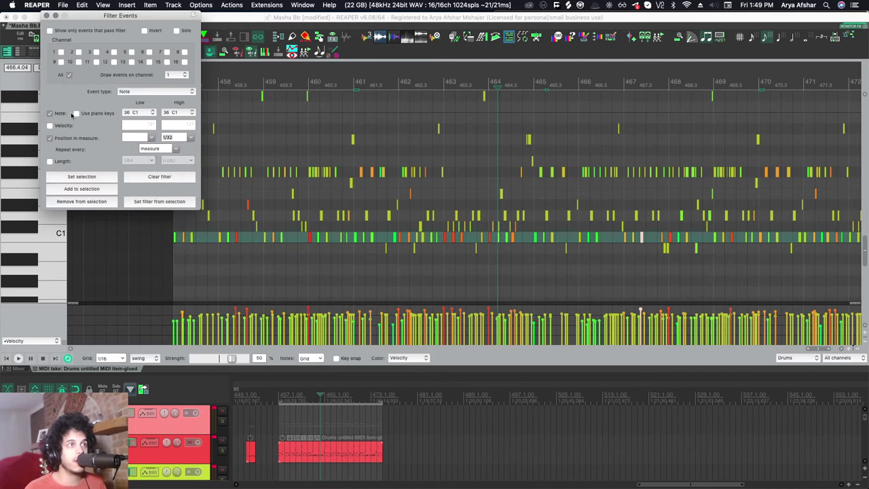
pyautogui.click(191, 139)
pyautogui.click(186, 161)
pyautogui.click(191, 139)
pyautogui.click(174, 186)
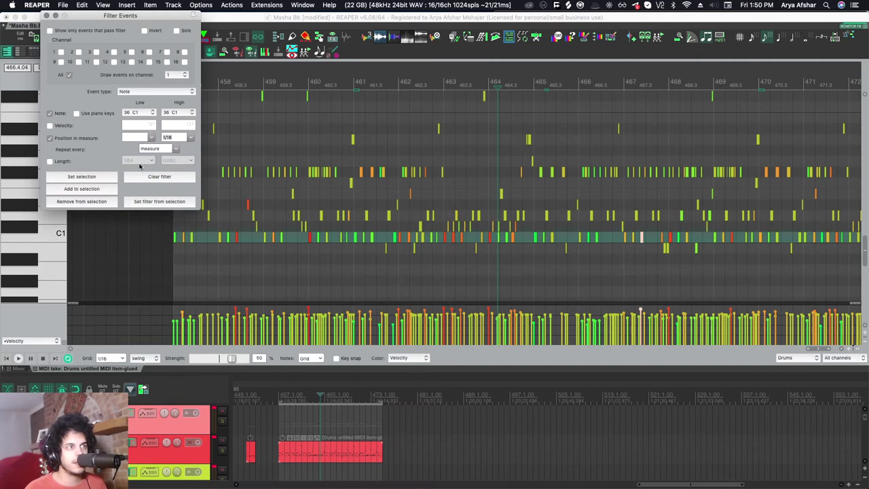
pyautogui.click(82, 176)
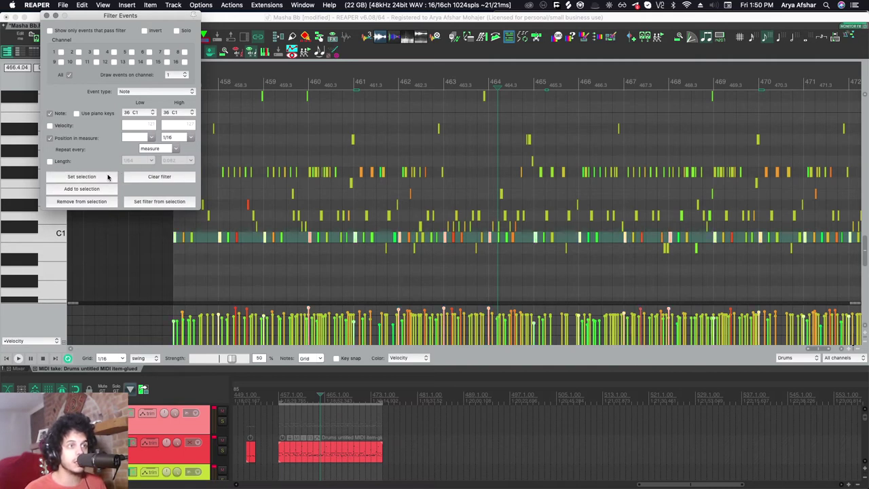
# Examine the selected C1 notes at the start of measures 457 to 461
pyautogui.hscroll(5, 379, 253)
pyautogui.hscroll(-10, 377, 253)
pyautogui.hscroll(3, 377, 252)
pyautogui.scroll(5, 396, 252)
pyautogui.scroll(-1, 396, 252)
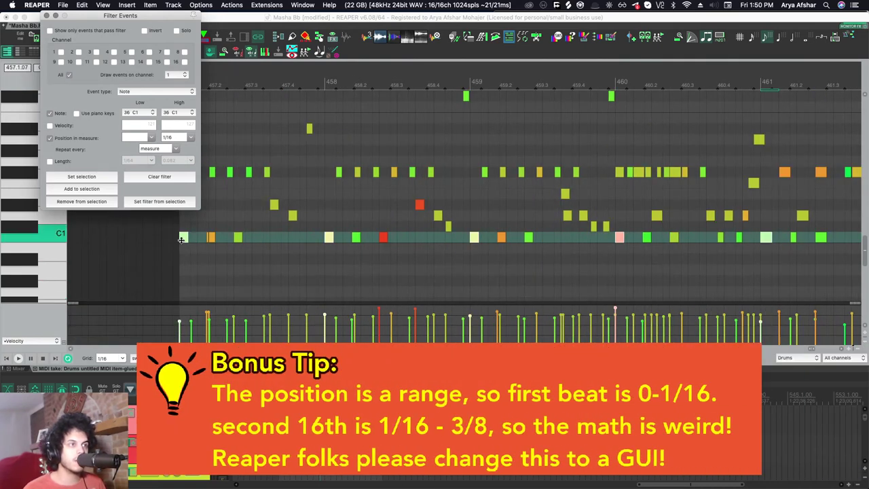
pyautogui.click(183, 237)
pyautogui.scroll(-3, 183, 237)
pyautogui.scroll(10, 183, 237)
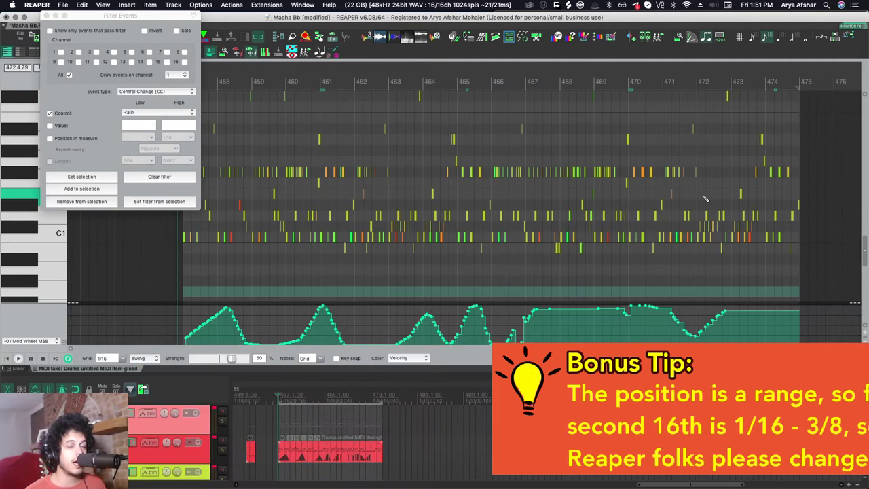
# Set the control change filter to the 01 Mod Wheel MSB controller and enable its value condition
pyautogui.click(142, 112)
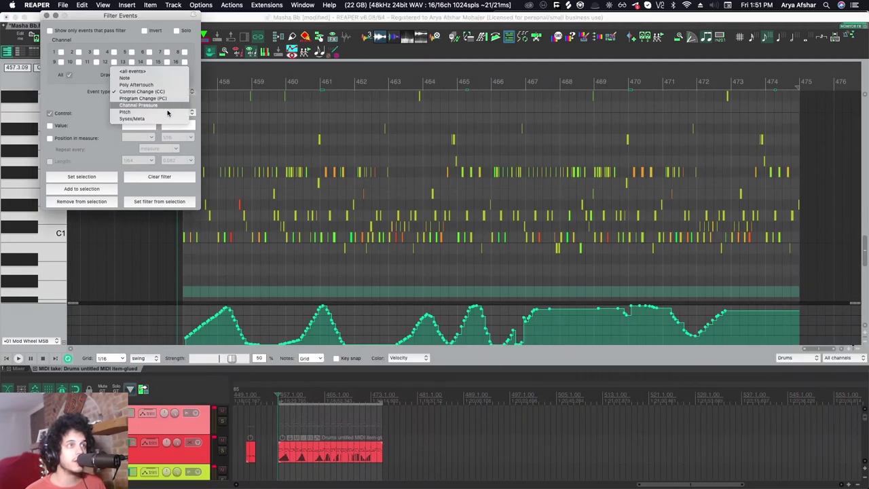
pyautogui.click(142, 112)
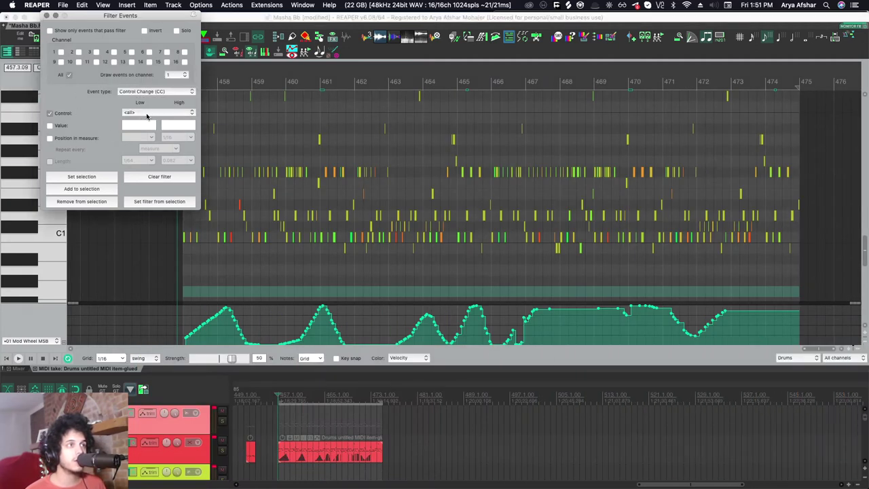
pyautogui.click(147, 114)
pyautogui.click(149, 127)
pyautogui.click(50, 126)
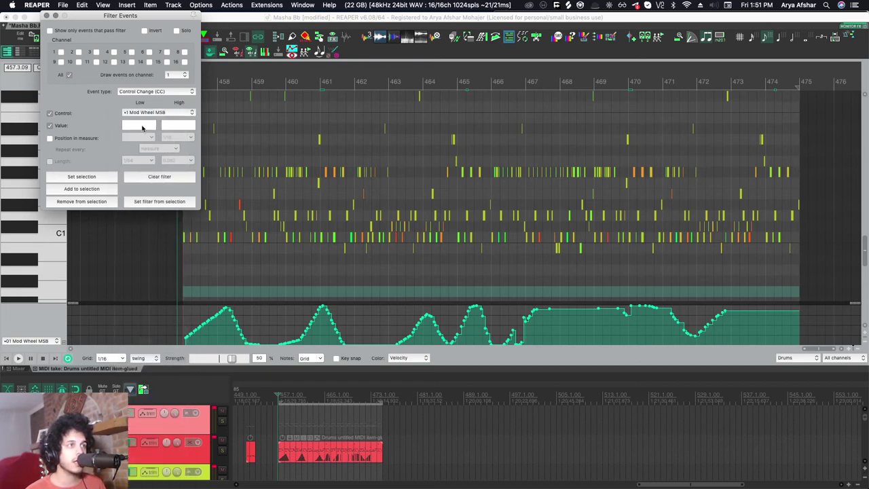
# Set the filter's low value to 120 and select the matching Mod Wheel events
pyautogui.click(143, 128)
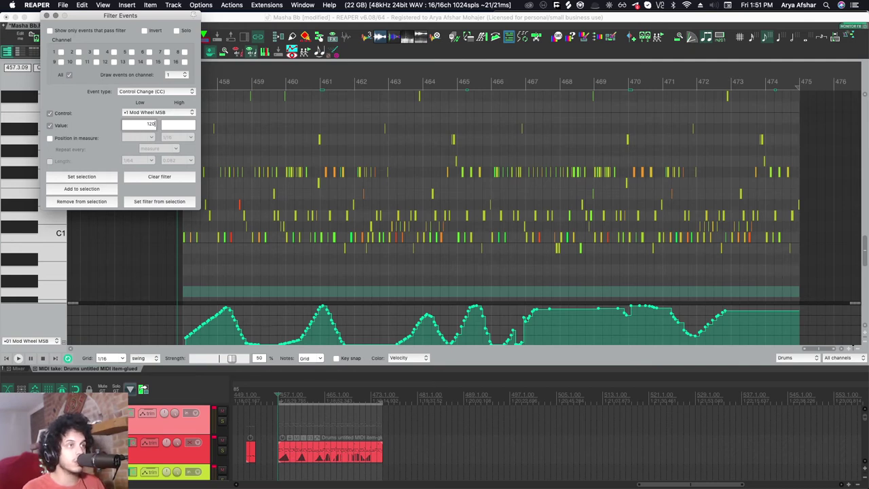
pyautogui.write('127')
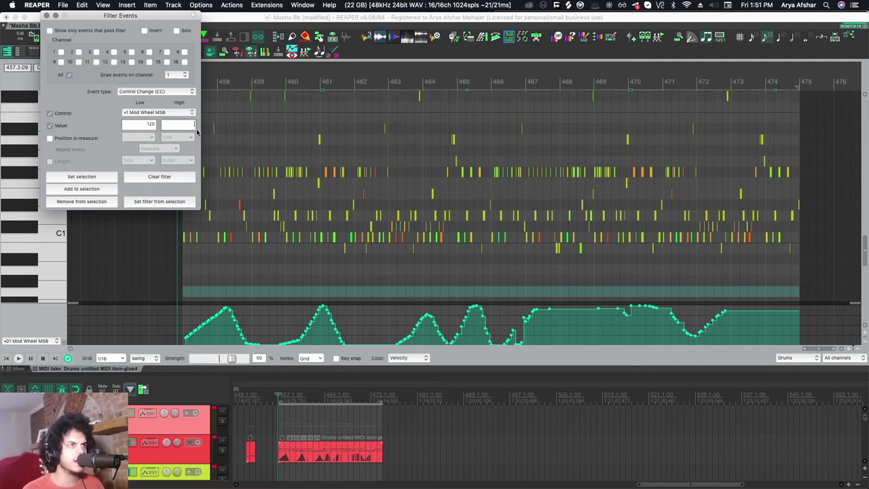
pyautogui.click(81, 176)
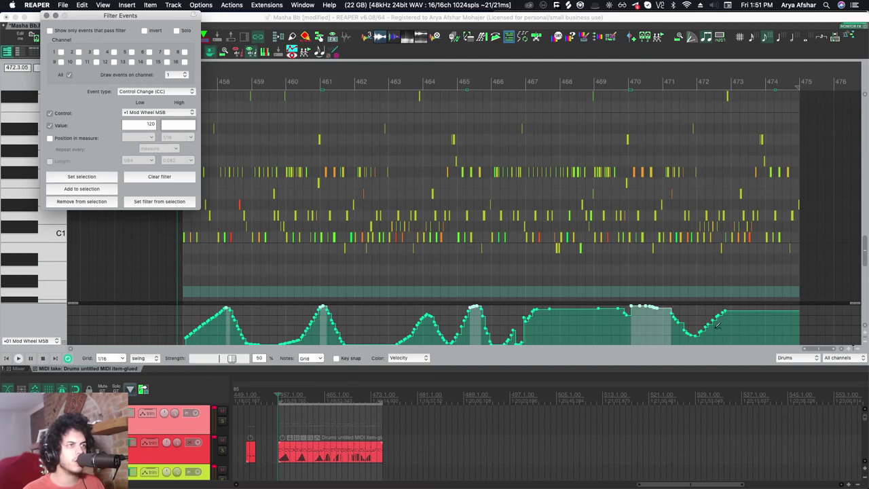
# Lower the selected Mod Wheel peak points slightly together in the CC lane
pyautogui.click(322, 307)
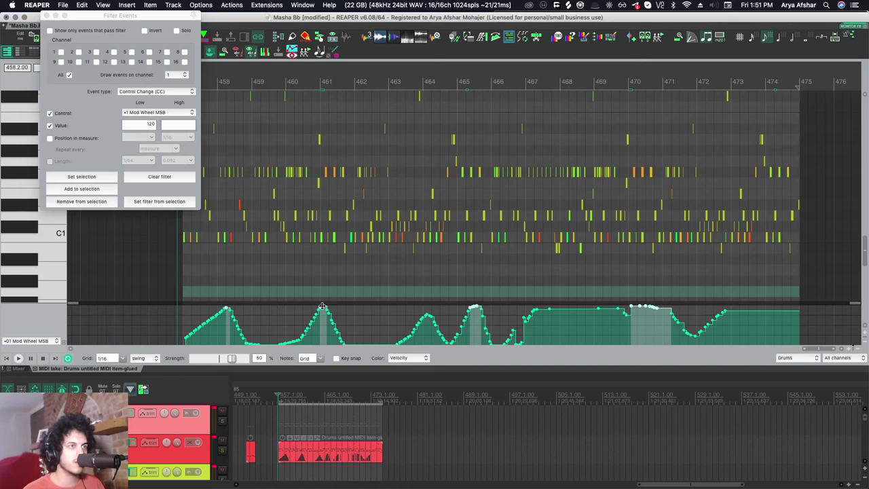
pyautogui.moveTo(322, 306); pyautogui.dragTo(323, 313)
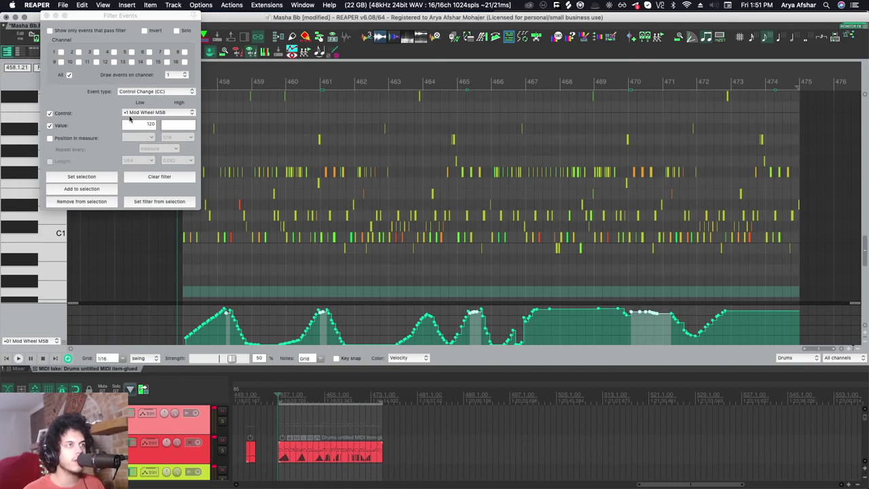
pyautogui.click(193, 17)
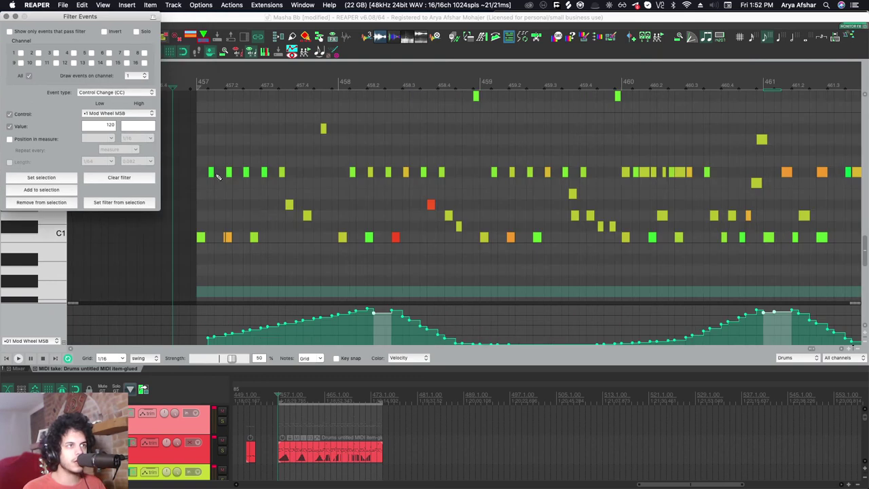
# Select the first F#1 note in measure 457 and clear the event filter
pyautogui.click(210, 174)
pyautogui.scroll(-1, 211, 179)
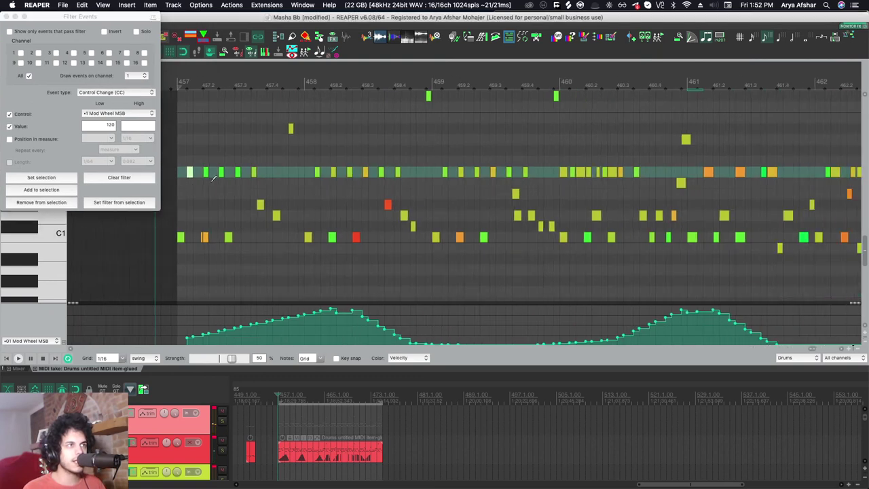
pyautogui.scroll(-2, 212, 178)
pyautogui.click(113, 178)
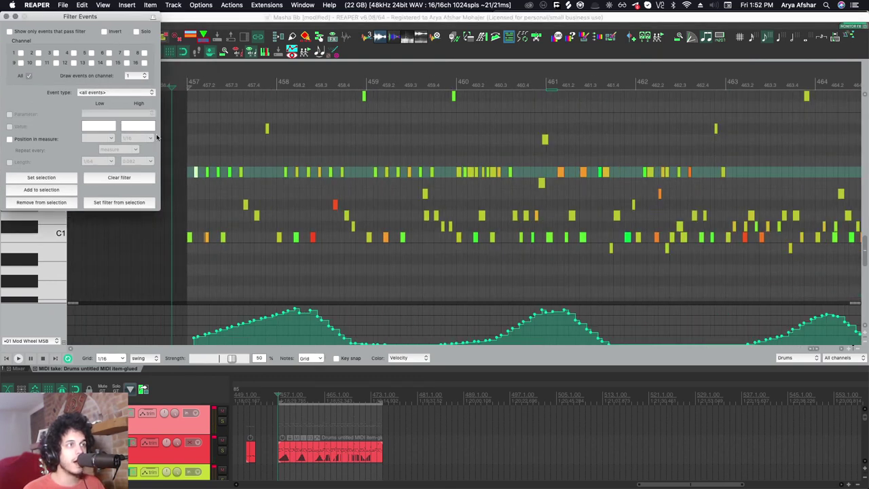
pyautogui.scroll(3, 197, 127)
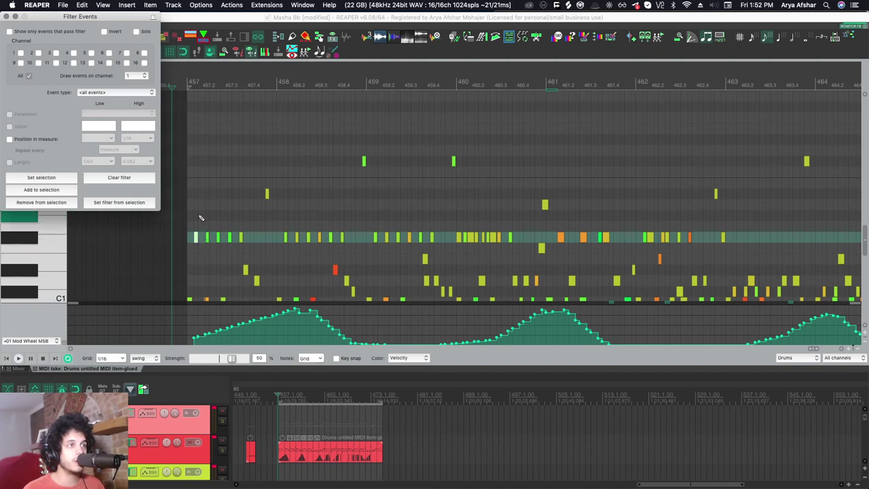
# Filter for Note events with the note range from 42 F#1 to 46 A#1
pyautogui.click(115, 92)
pyautogui.click(102, 101)
pyautogui.click(10, 115)
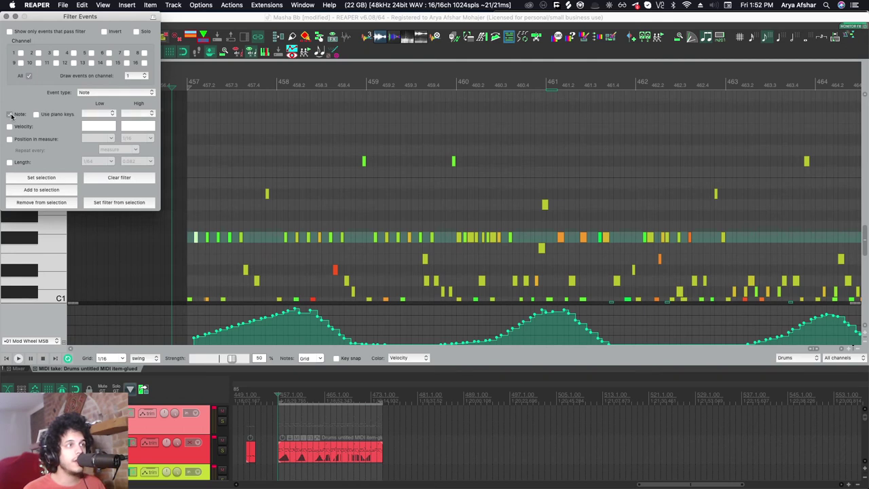
pyautogui.click(109, 113)
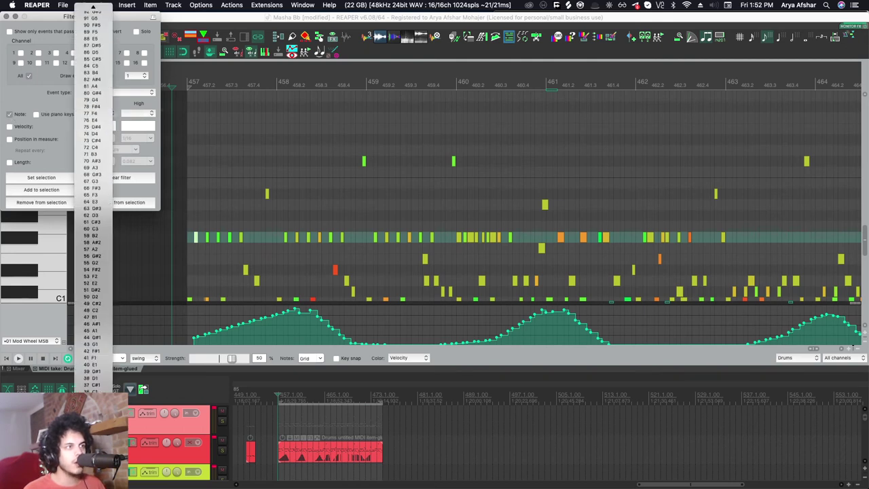
pyautogui.click(94, 284)
pyautogui.click(142, 113)
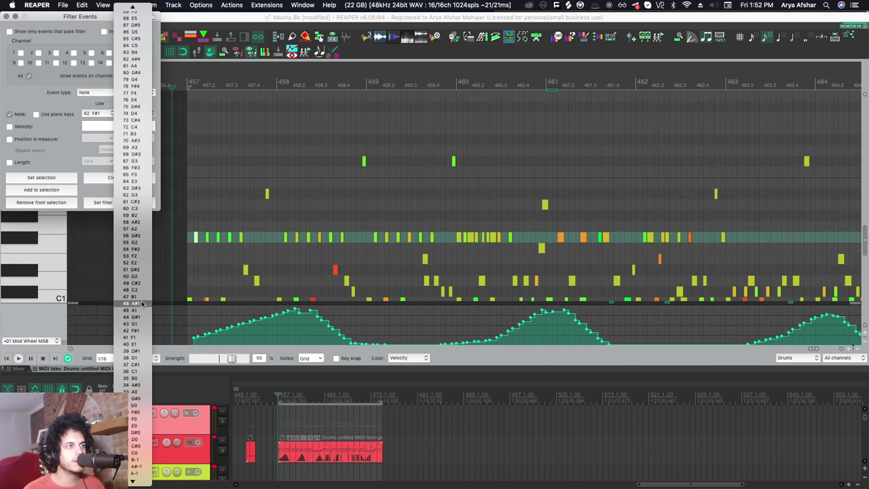
pyautogui.click(143, 303)
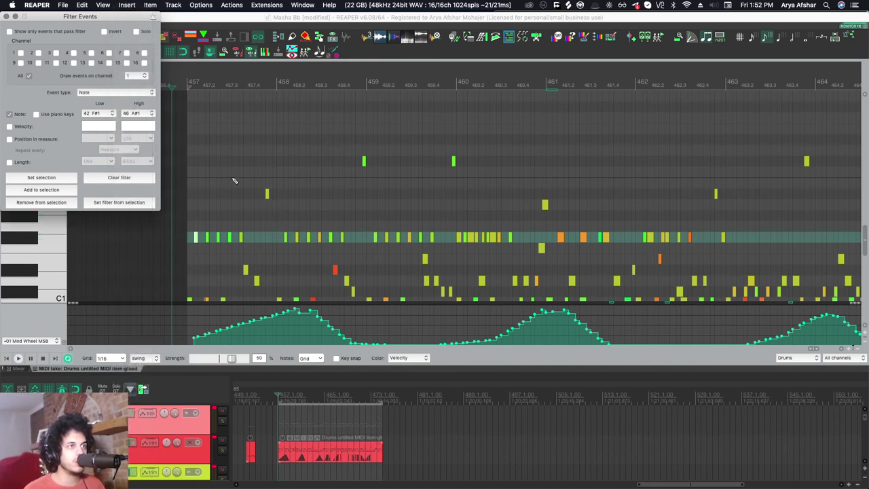
# Narrow the filter's high note to 42 F#1 and select the matching notes
pyautogui.click(140, 114)
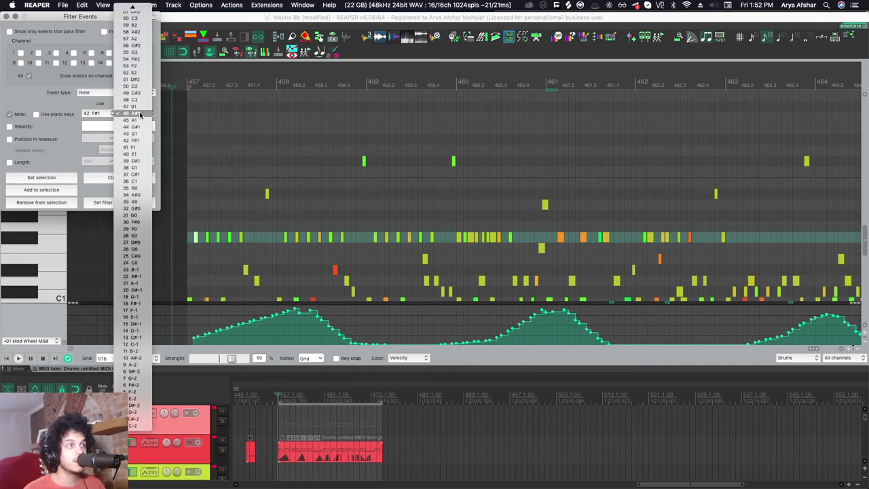
pyautogui.click(138, 141)
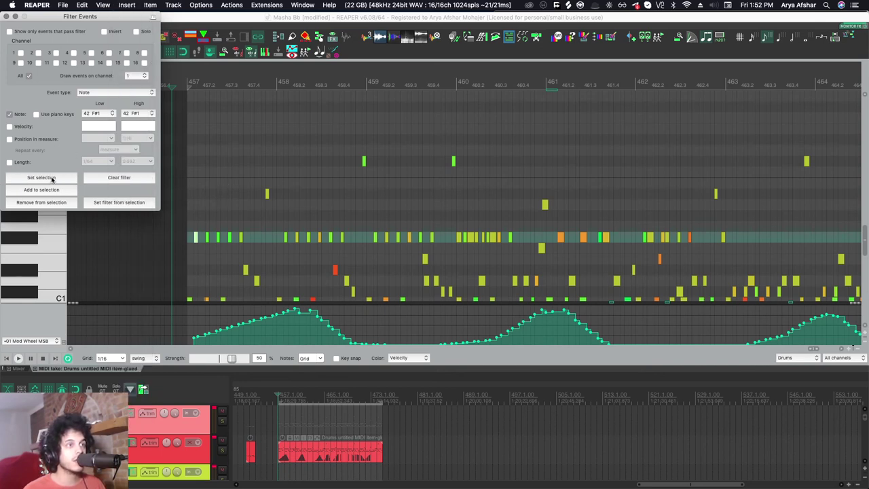
pyautogui.click(41, 178)
# Set both the low and high note to 46 A#1 and add the matching notes to the selection
pyautogui.click(107, 115)
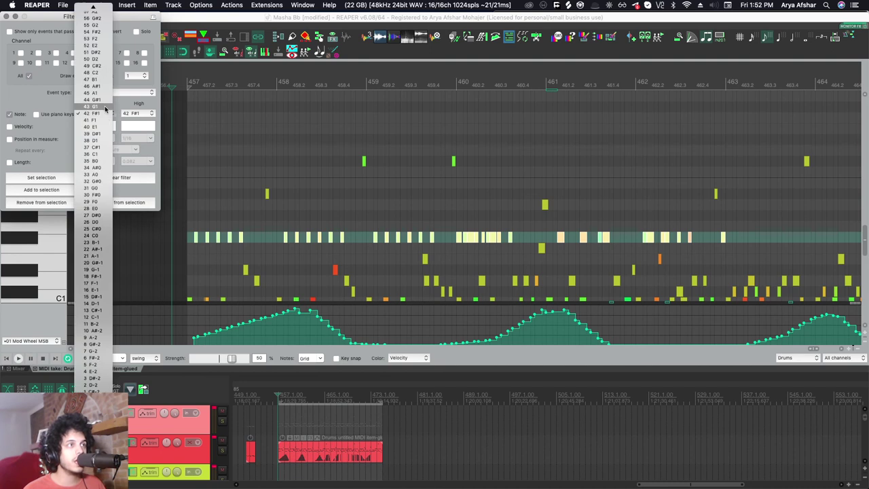
pyautogui.click(102, 94)
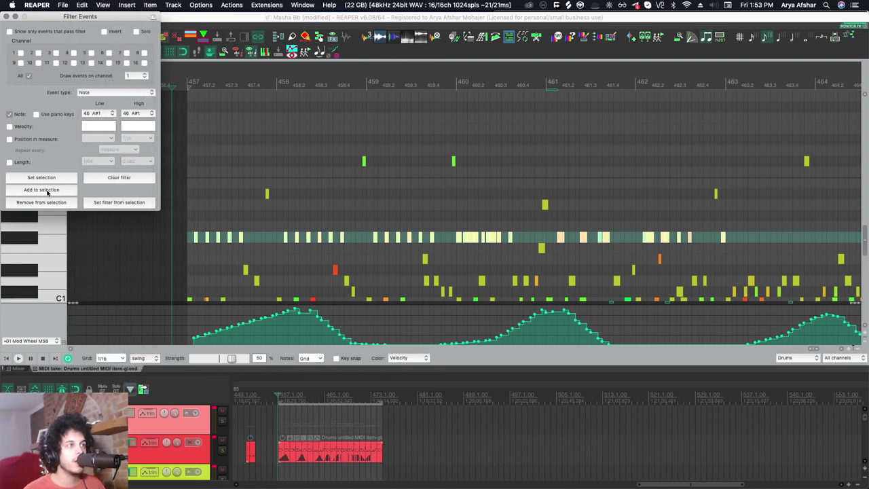
pyautogui.click(48, 190)
pyautogui.scroll(-4, 408, 217)
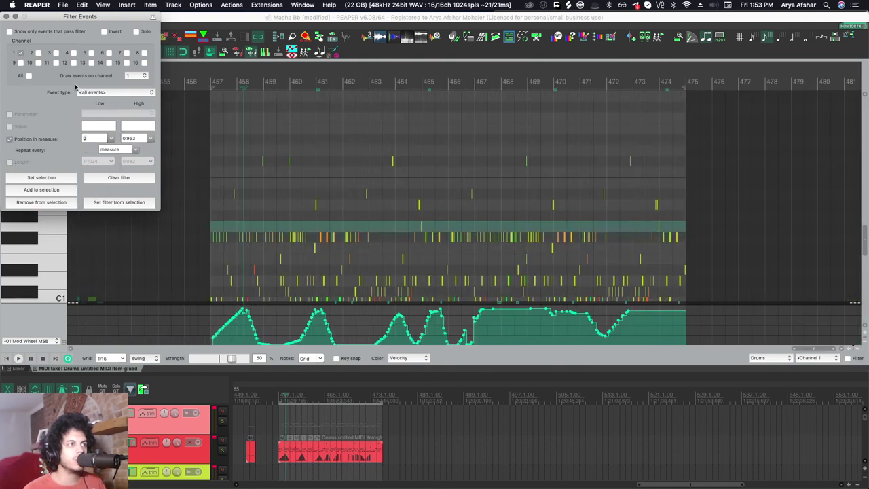
# Set the position in measure range from 1/2 to 1 and select all matching events
pyautogui.click(111, 138)
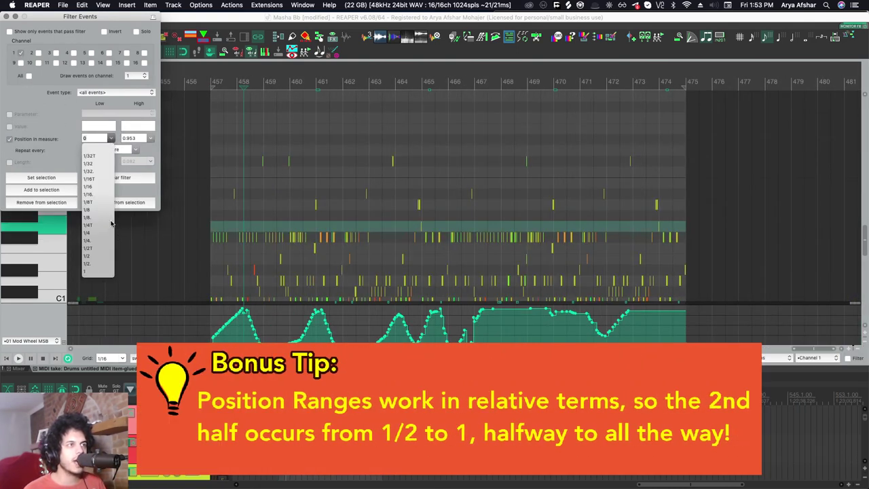
pyautogui.click(95, 257)
pyautogui.click(42, 178)
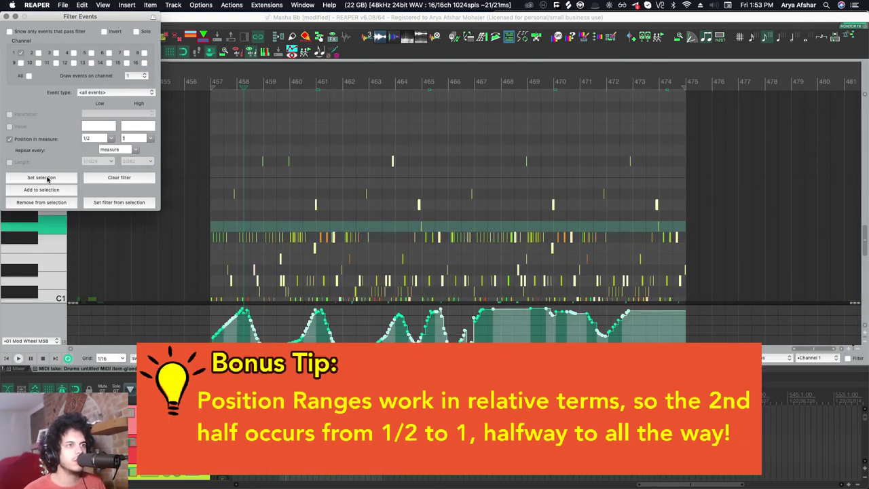
# Delete the selected events in the second half of every measure and close the Filter Events window
pyautogui.scroll(5, 281, 257)
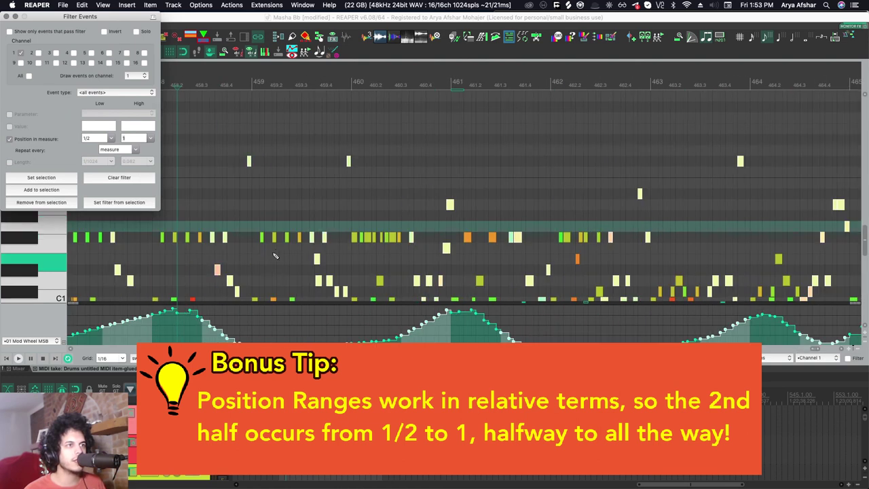
pyautogui.scroll(-5, 296, 197)
pyautogui.scroll(-5, 297, 196)
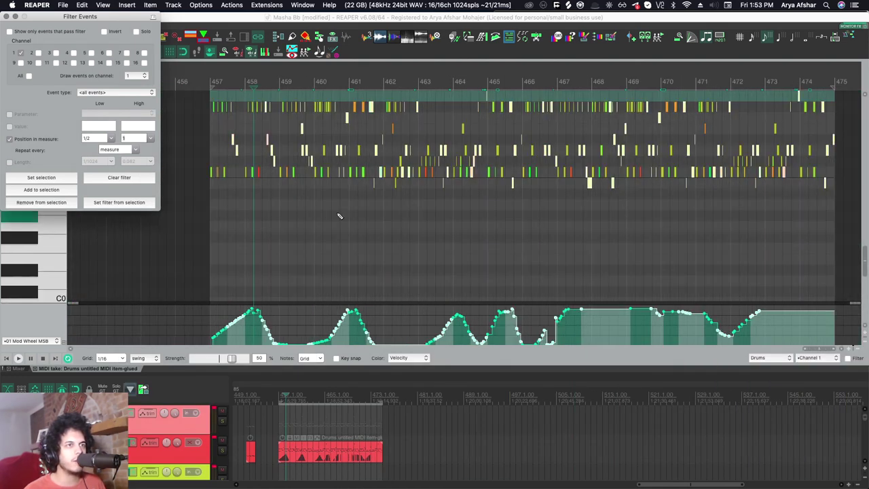
pyautogui.scroll(4, 345, 214)
pyautogui.hscroll(-2, 343, 216)
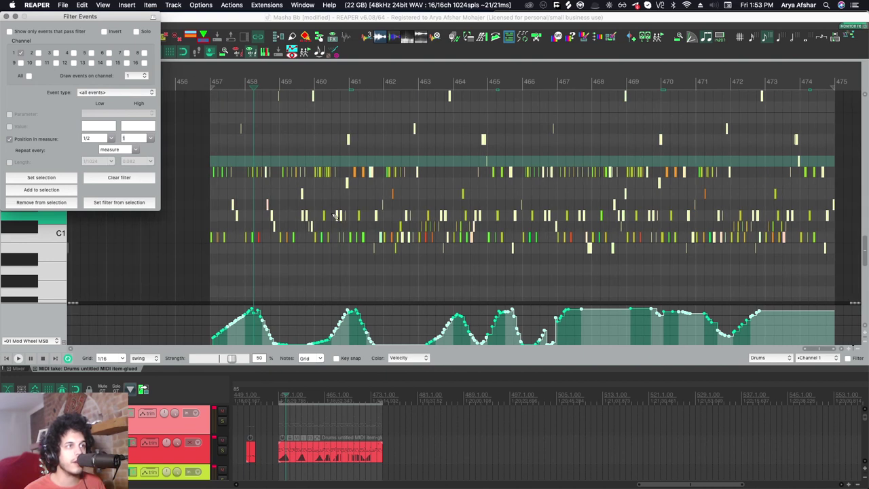
pyautogui.scroll(3, 328, 216)
pyautogui.click(7, 17)
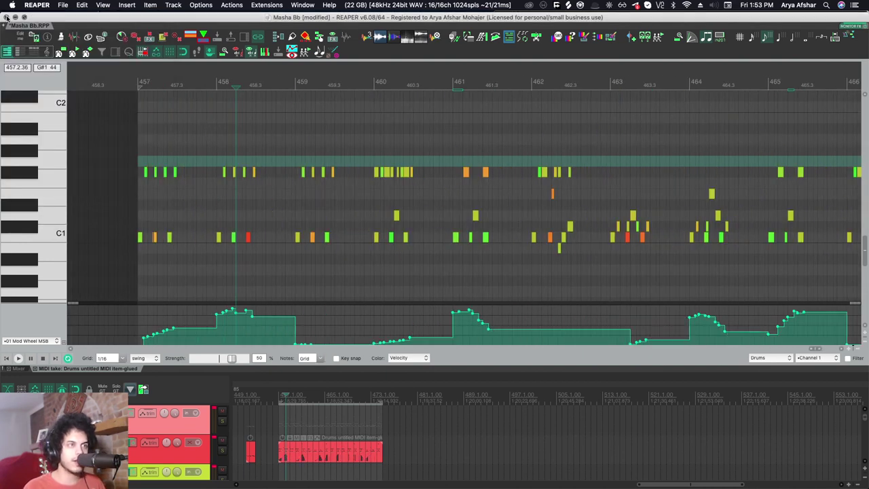
pyautogui.scroll(-6, 385, 199)
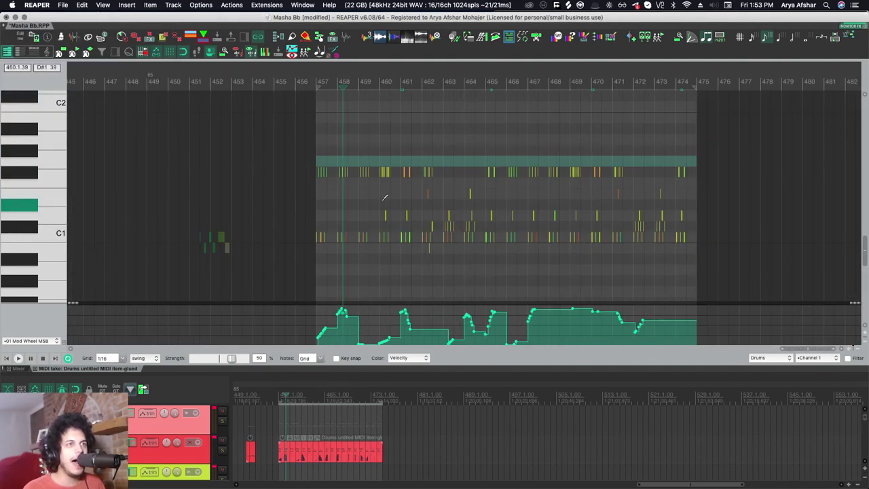